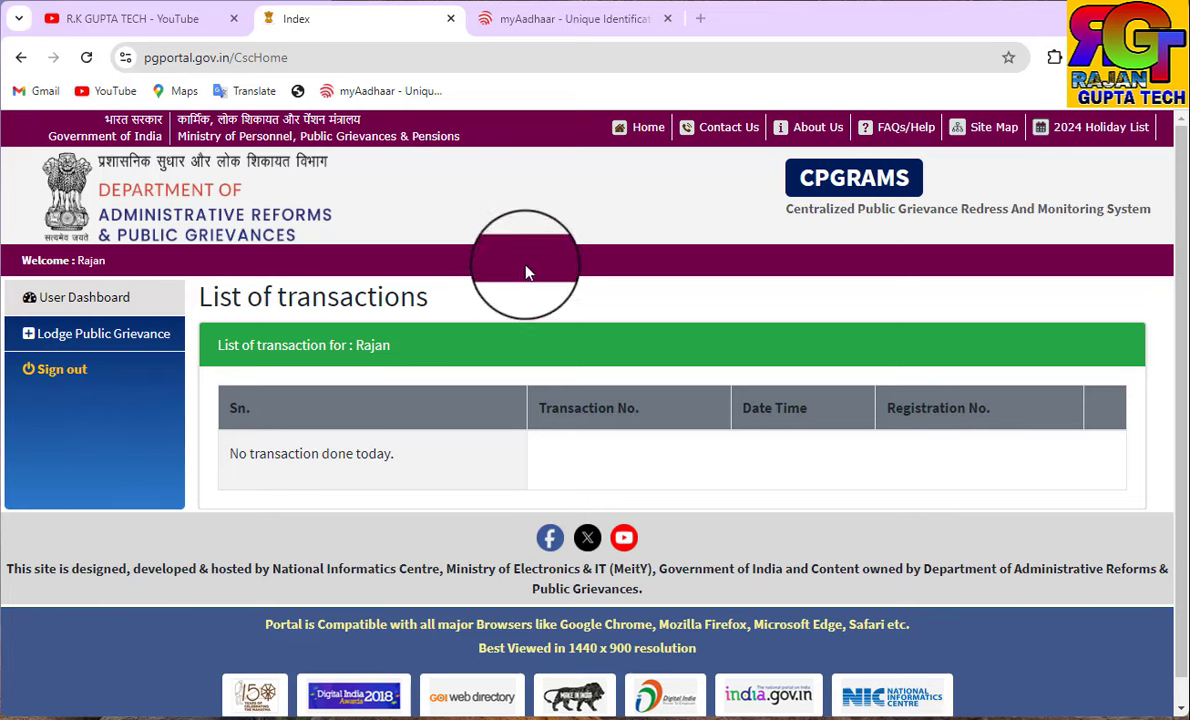
# - Start lodging a public grievance and submit the agreement that it does not fall in the excluded categories
pyautogui.click(83, 352)
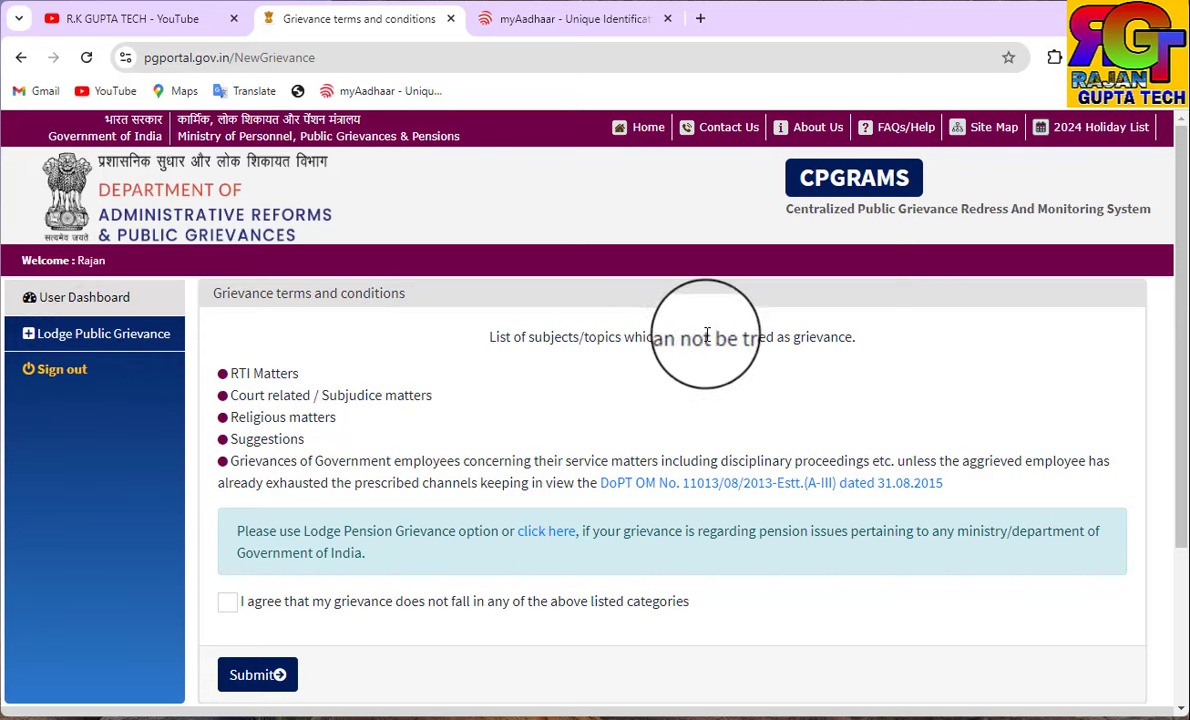
pyautogui.click(228, 602)
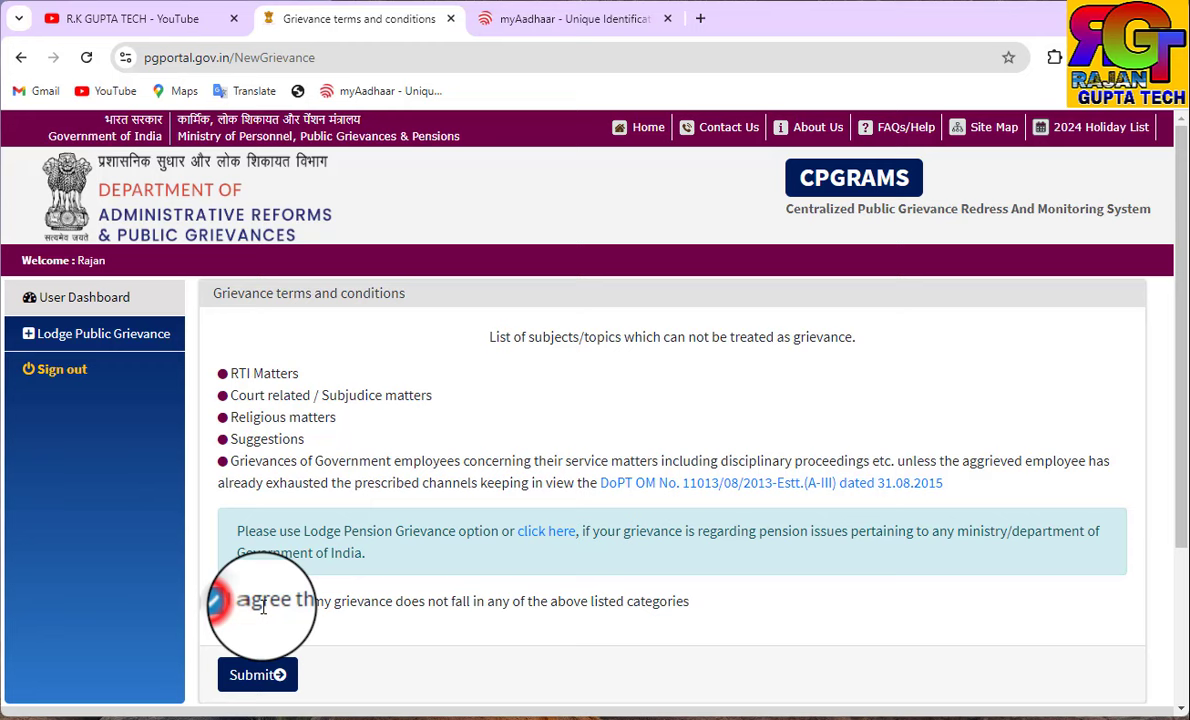
pyautogui.click(266, 675)
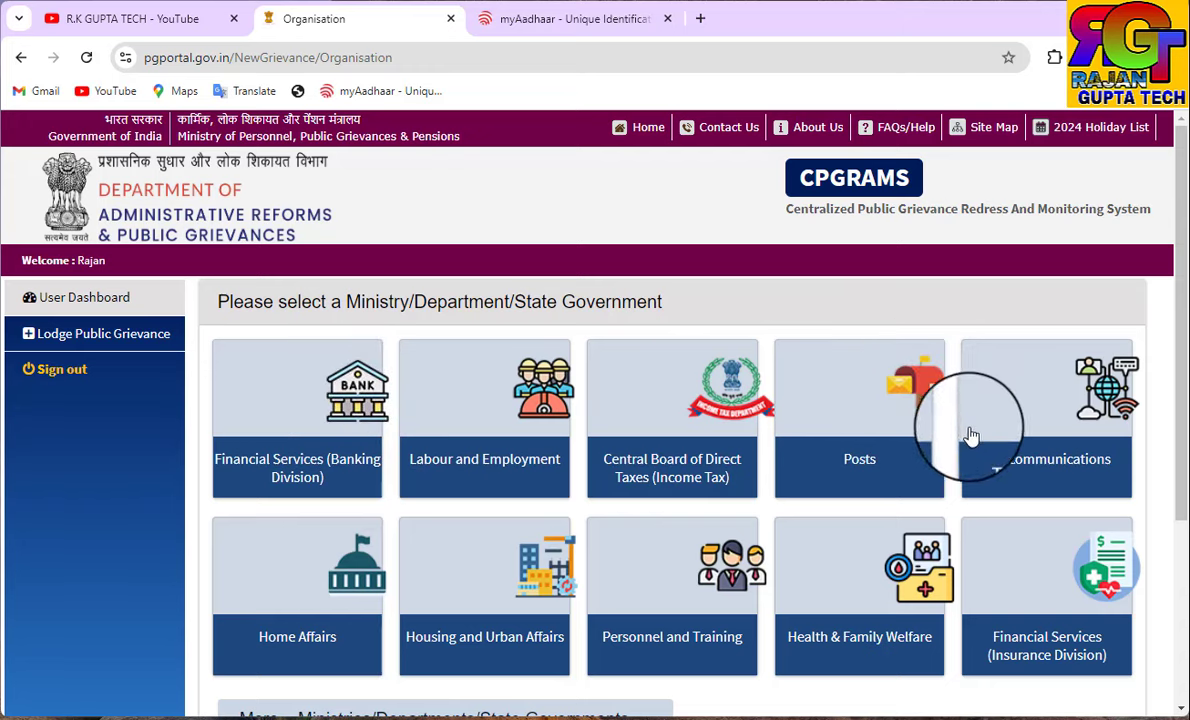
# - Choose Unique Identification Authority of India from the additional ministries, departments and state governments for the grievance
pyautogui.scroll(-3, 1000, 445)
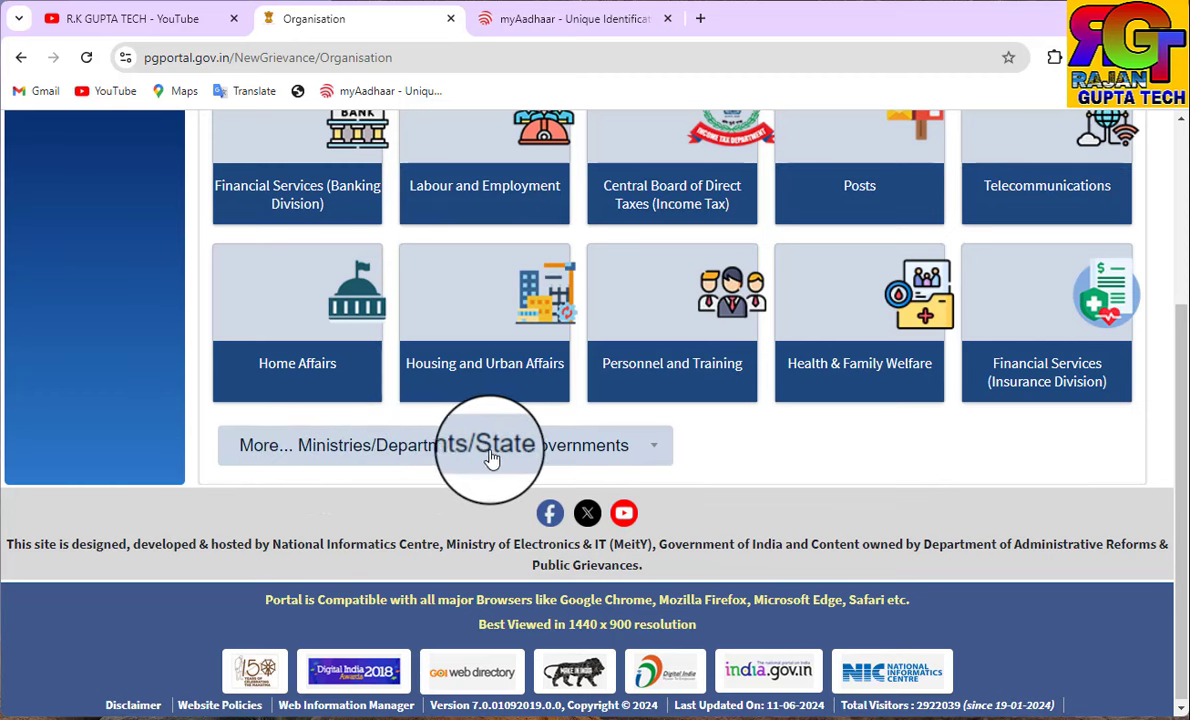
pyautogui.click(539, 456)
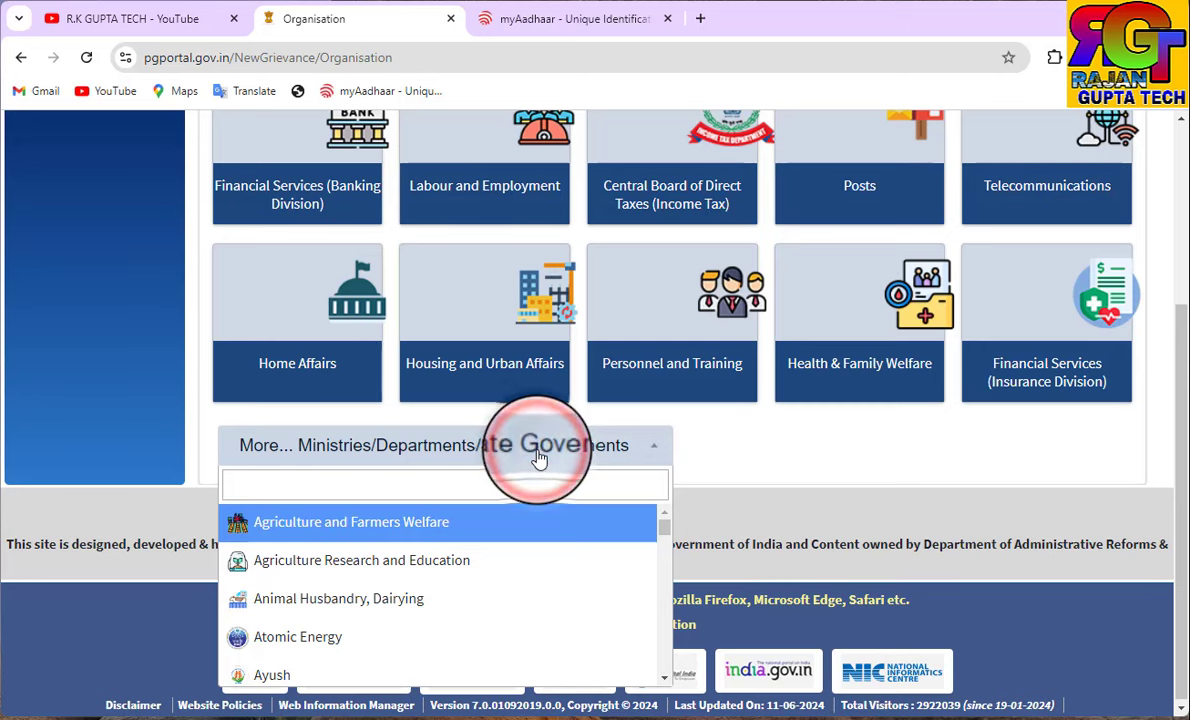
pyautogui.scroll(-4, 515, 536)
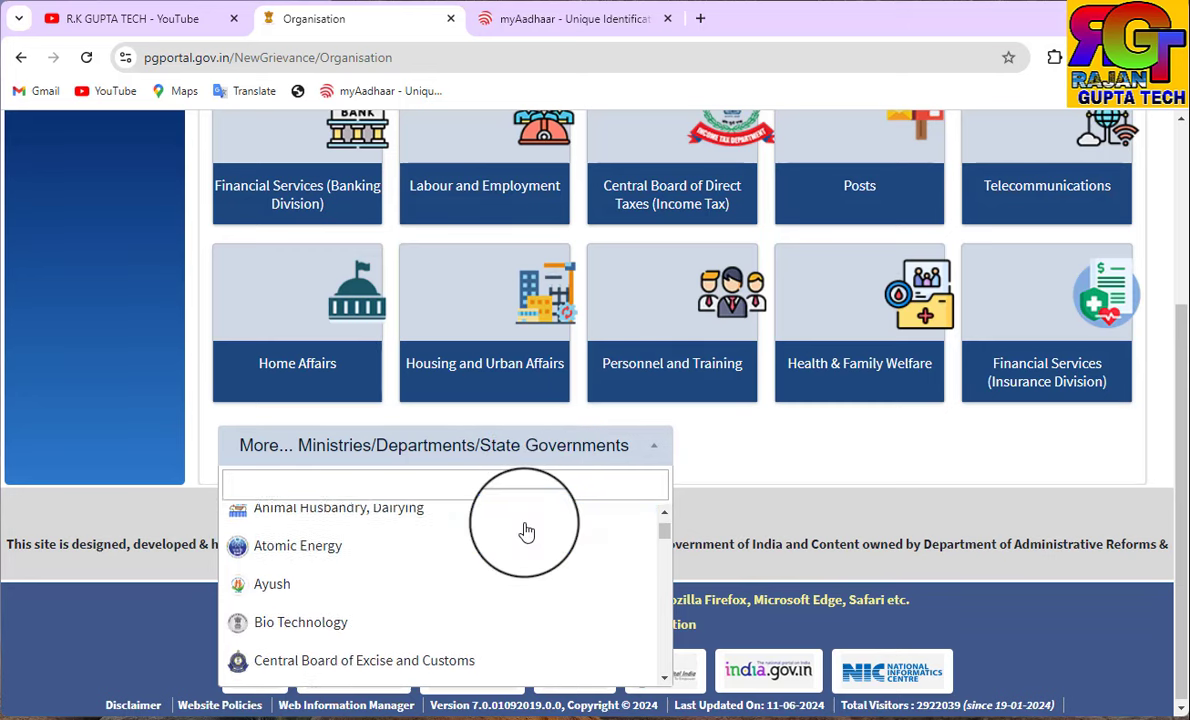
pyautogui.scroll(-10, 530, 537)
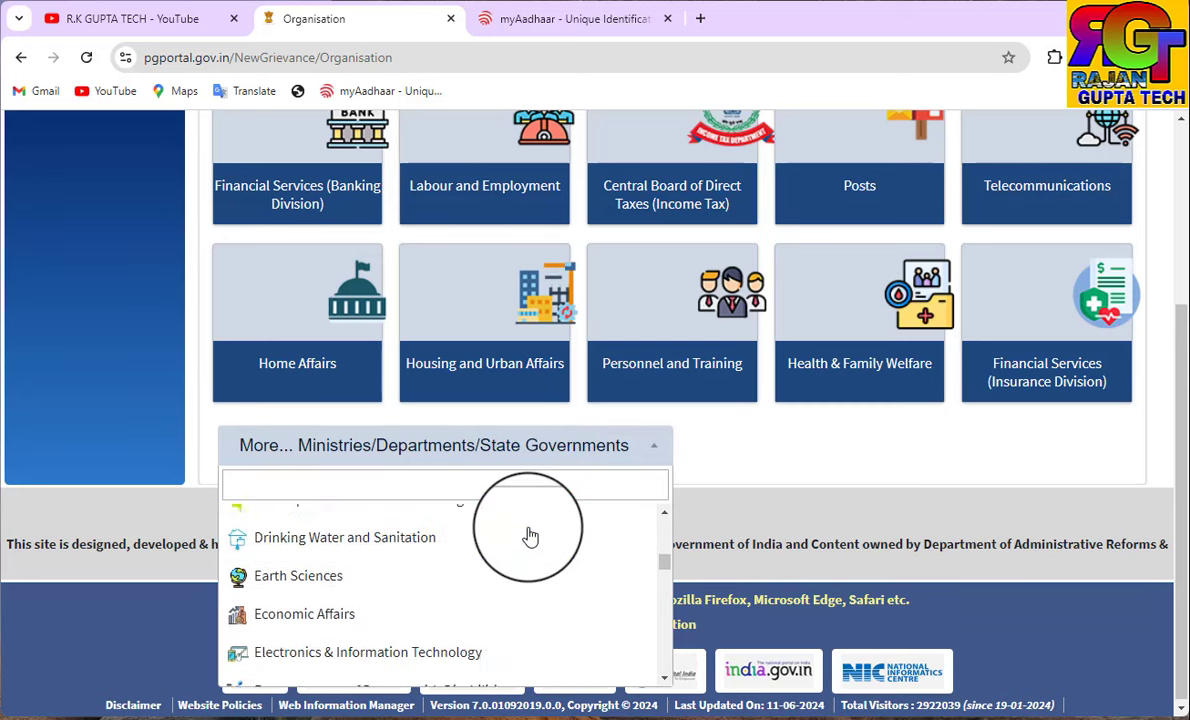
pyautogui.scroll(-15, 530, 537)
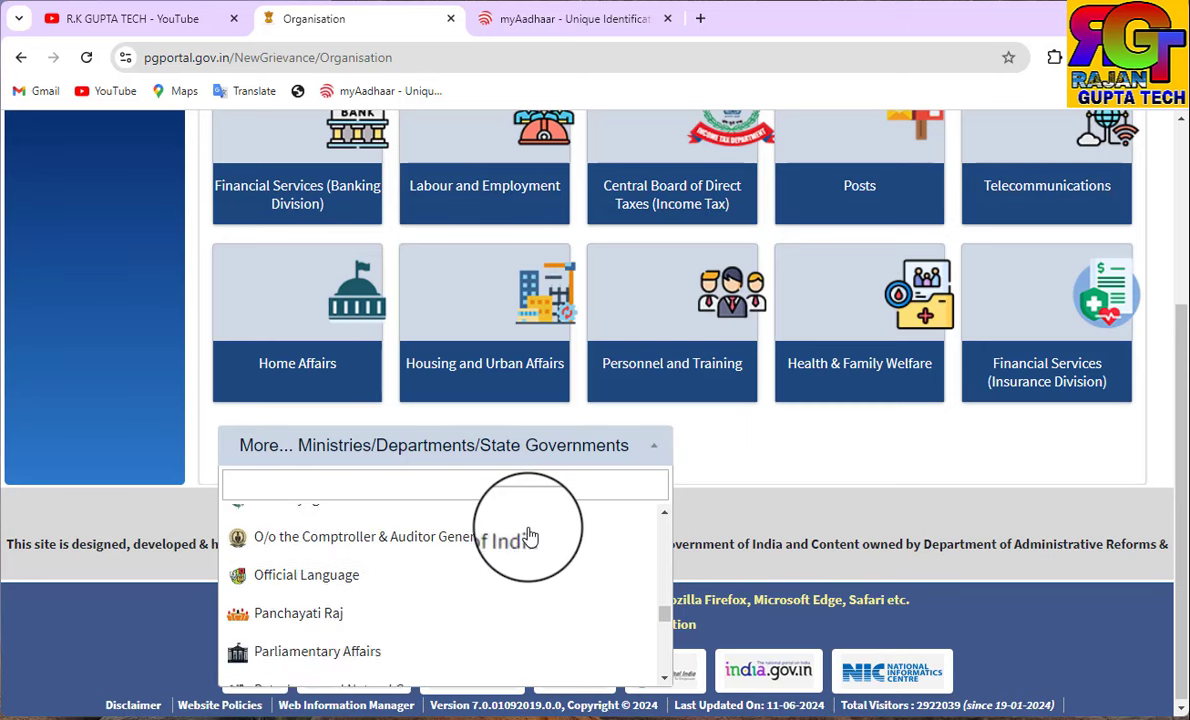
pyautogui.scroll(-5, 530, 537)
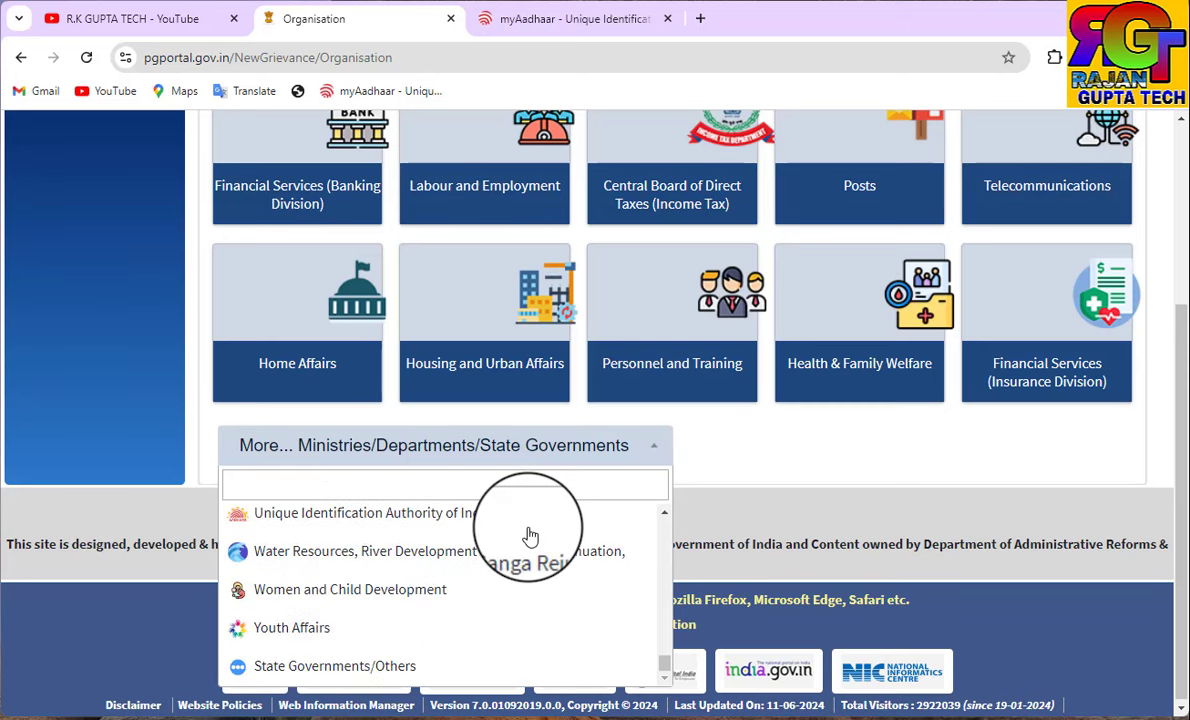
pyautogui.scroll(1, 390, 590)
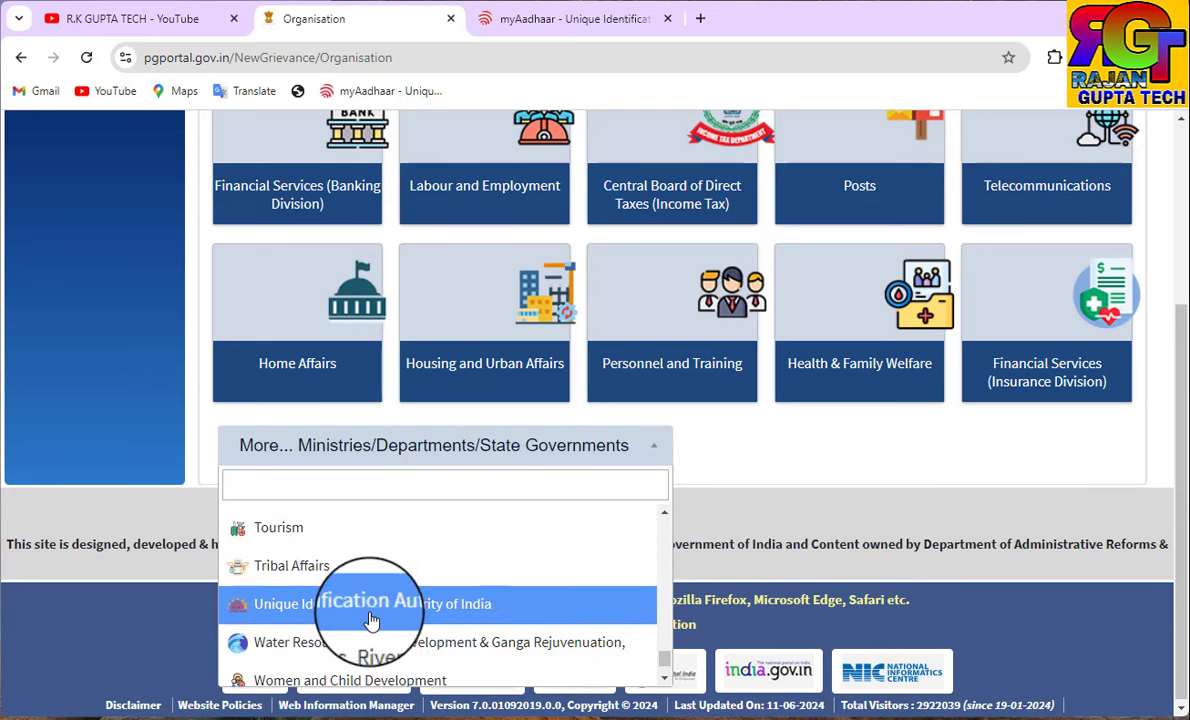
pyautogui.click(343, 612)
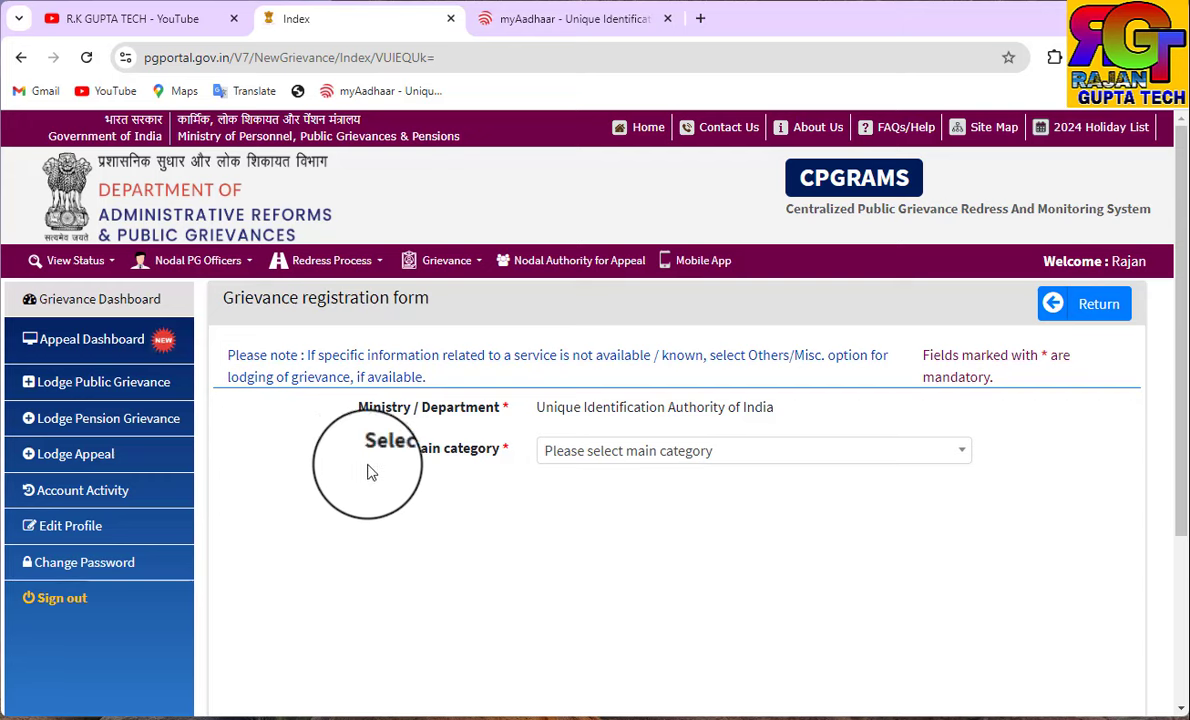
# - Look through the main categories and set the grievance's main category to Non Enrolment and Non Generation of Aadhaar
pyautogui.scroll(-2, 979, 557)
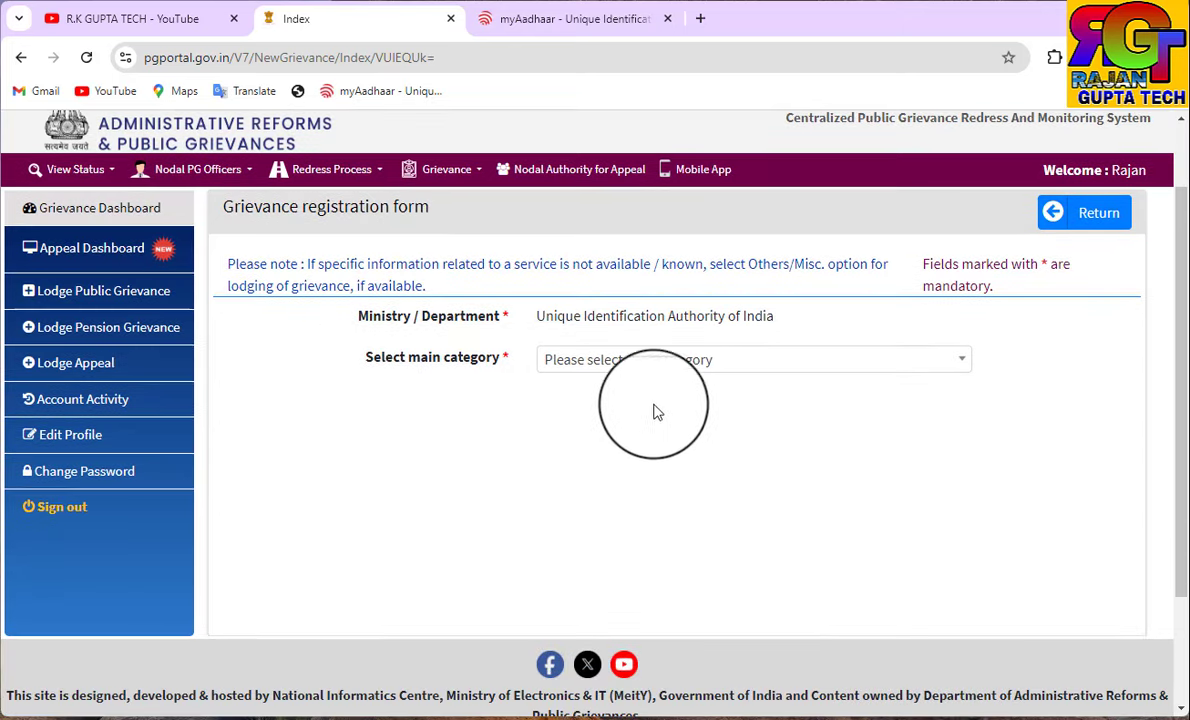
pyautogui.click(669, 361)
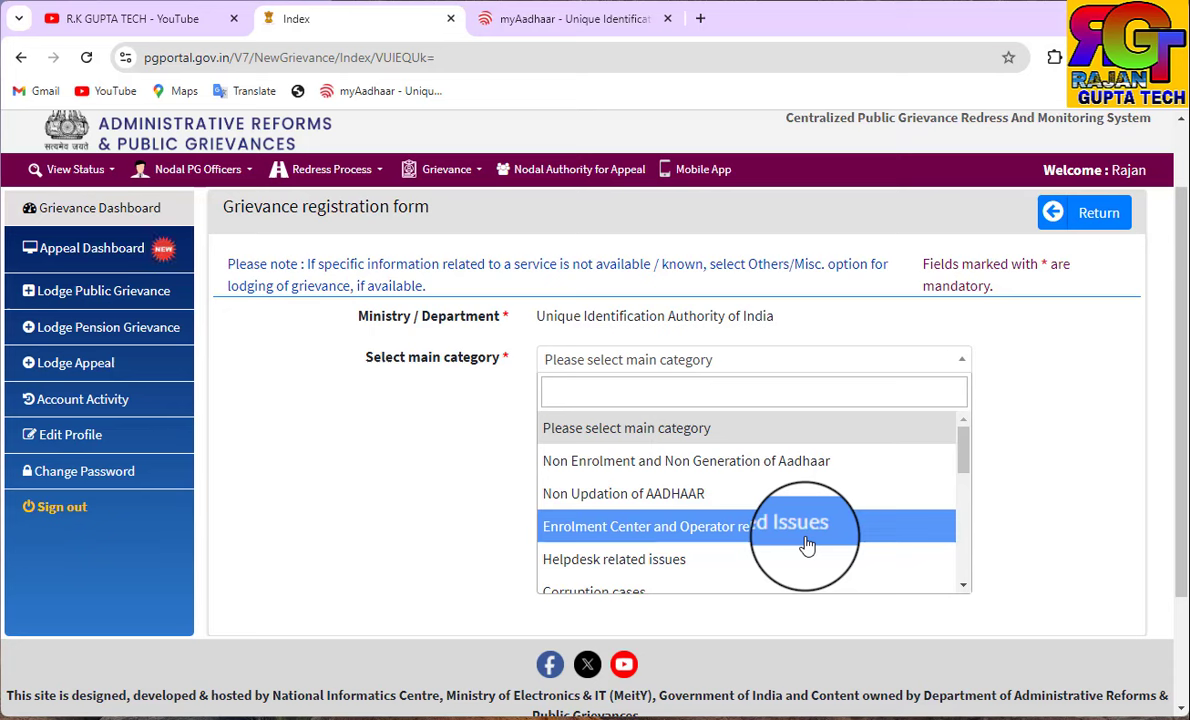
pyautogui.scroll(-2, 808, 545)
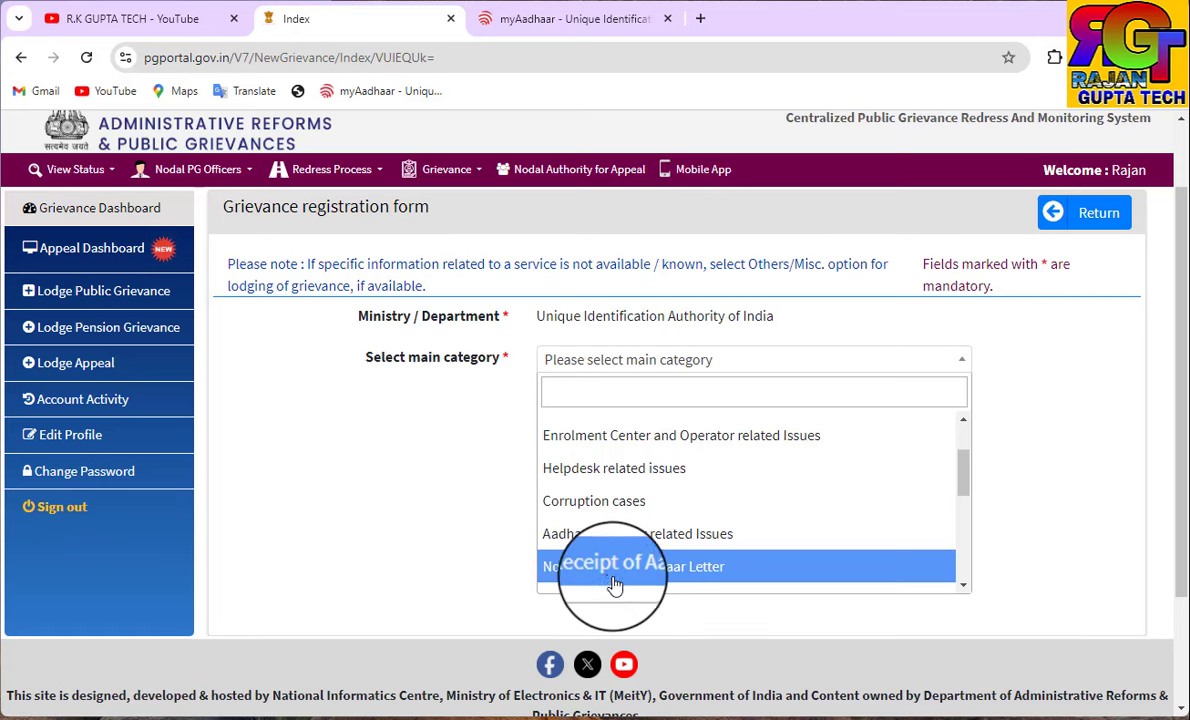
pyautogui.scroll(-1, 652, 578)
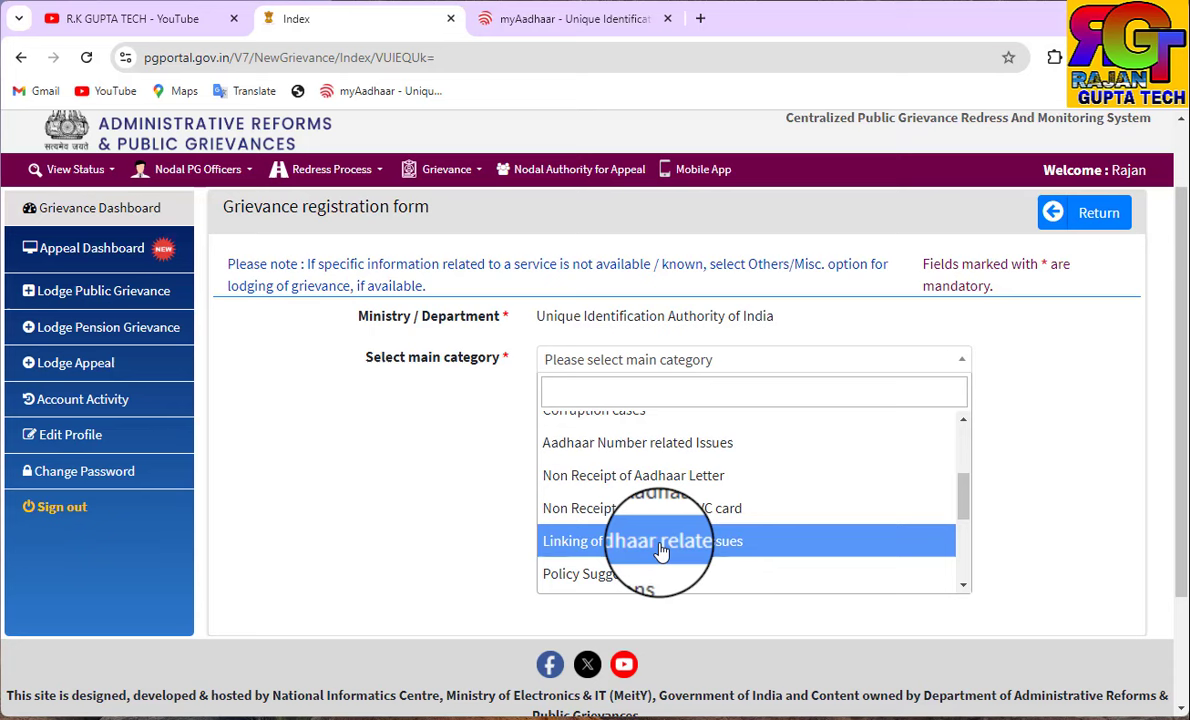
pyautogui.scroll(-2, 677, 549)
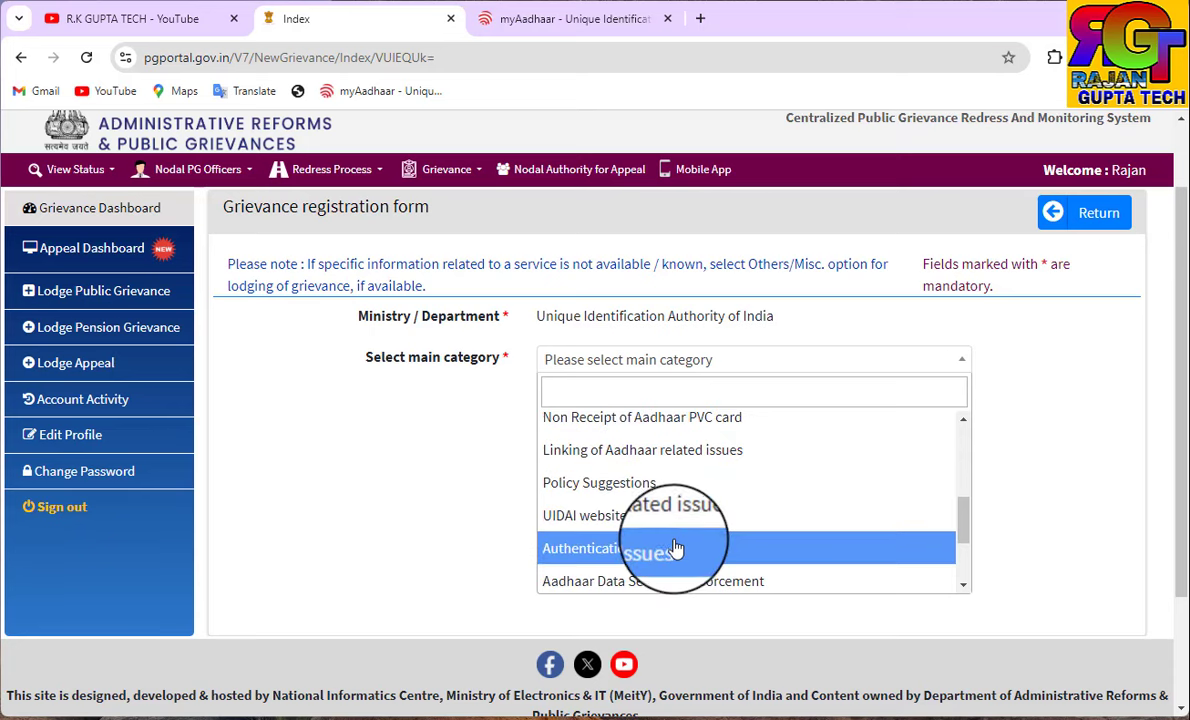
pyautogui.scroll(-1, 677, 549)
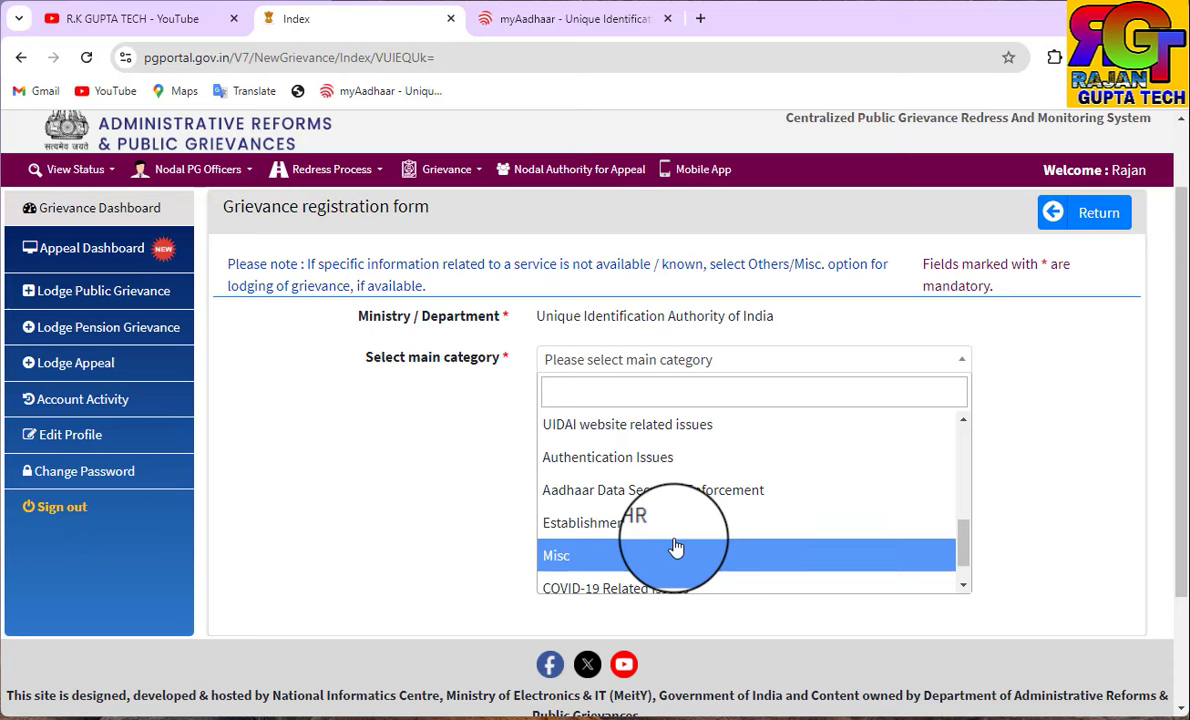
pyautogui.scroll(-1, 677, 549)
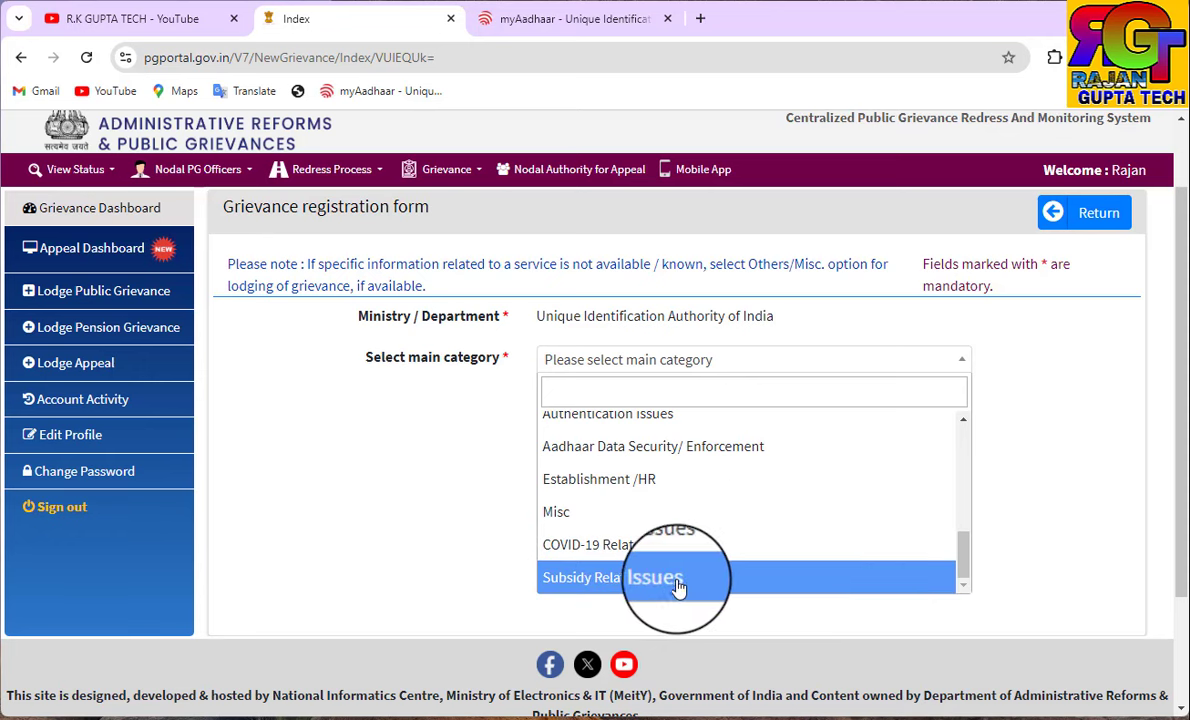
pyautogui.scroll(8, 717, 534)
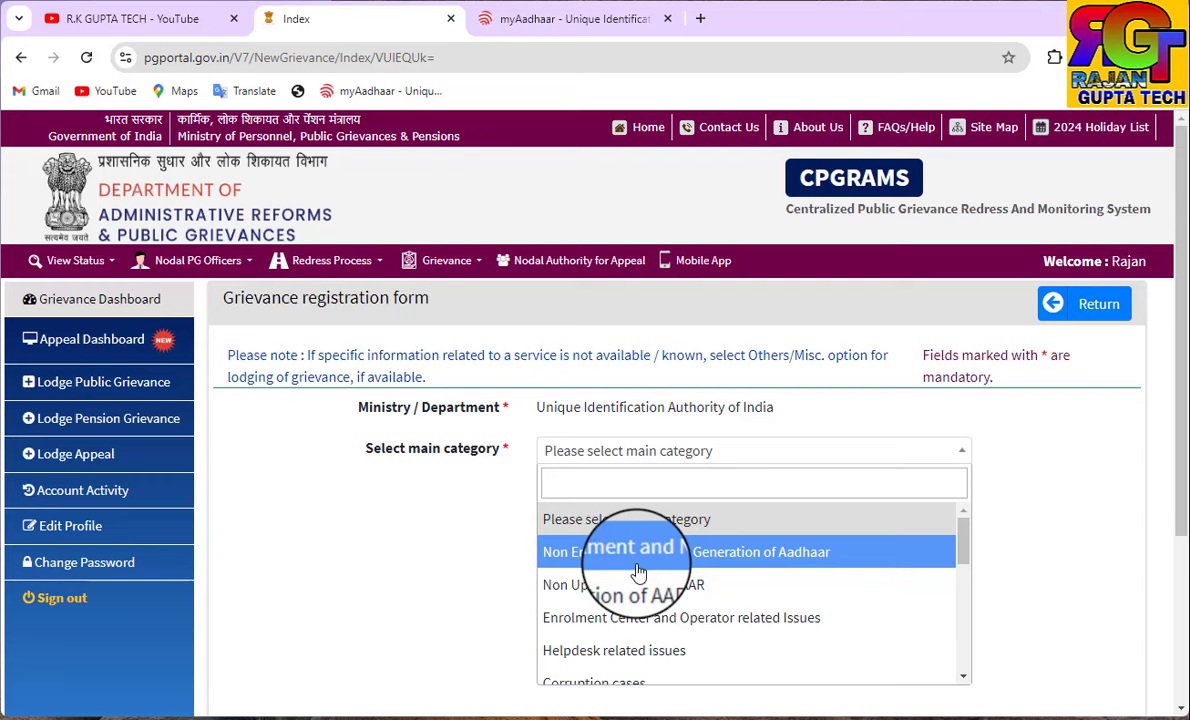
pyautogui.click(704, 566)
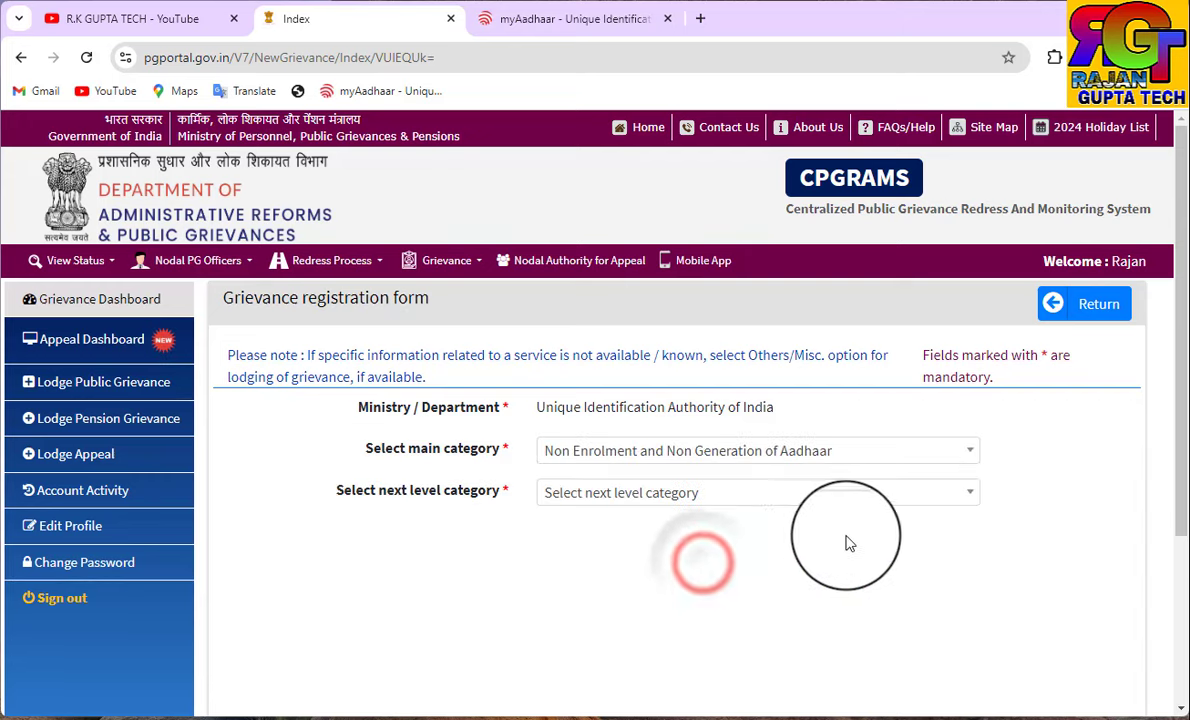
# - Set the next level category to Non Generation of Aadhaar
pyautogui.click(700, 500)
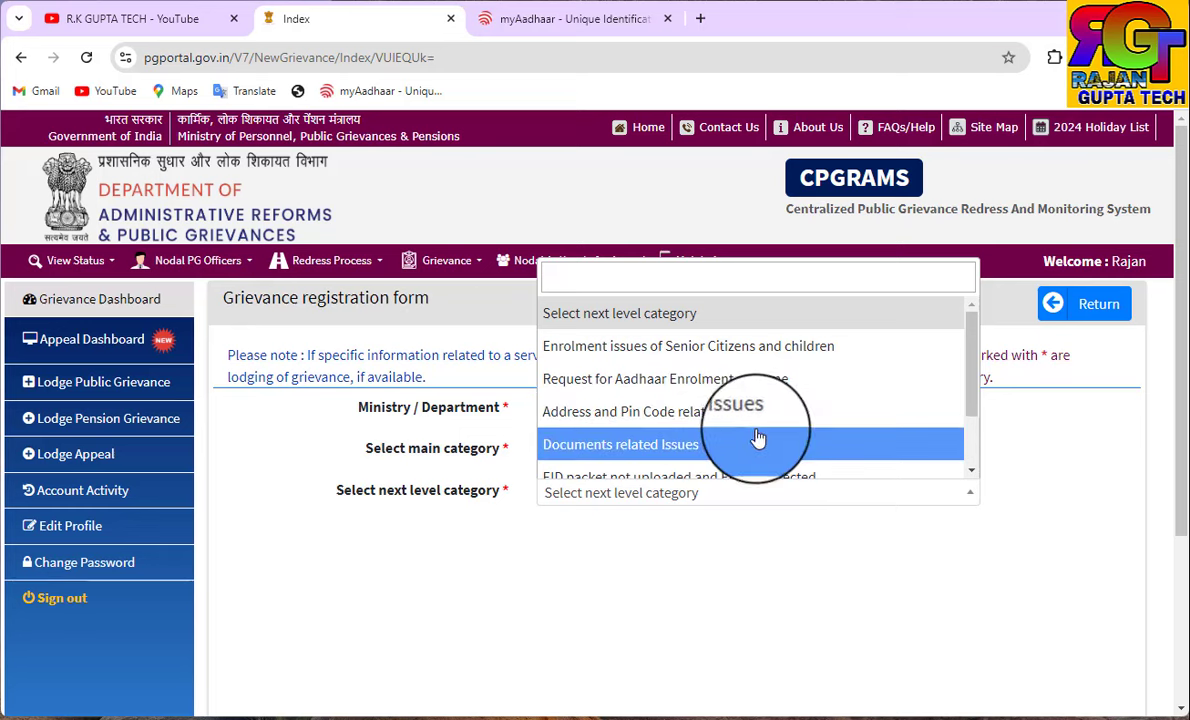
pyautogui.scroll(-1, 735, 440)
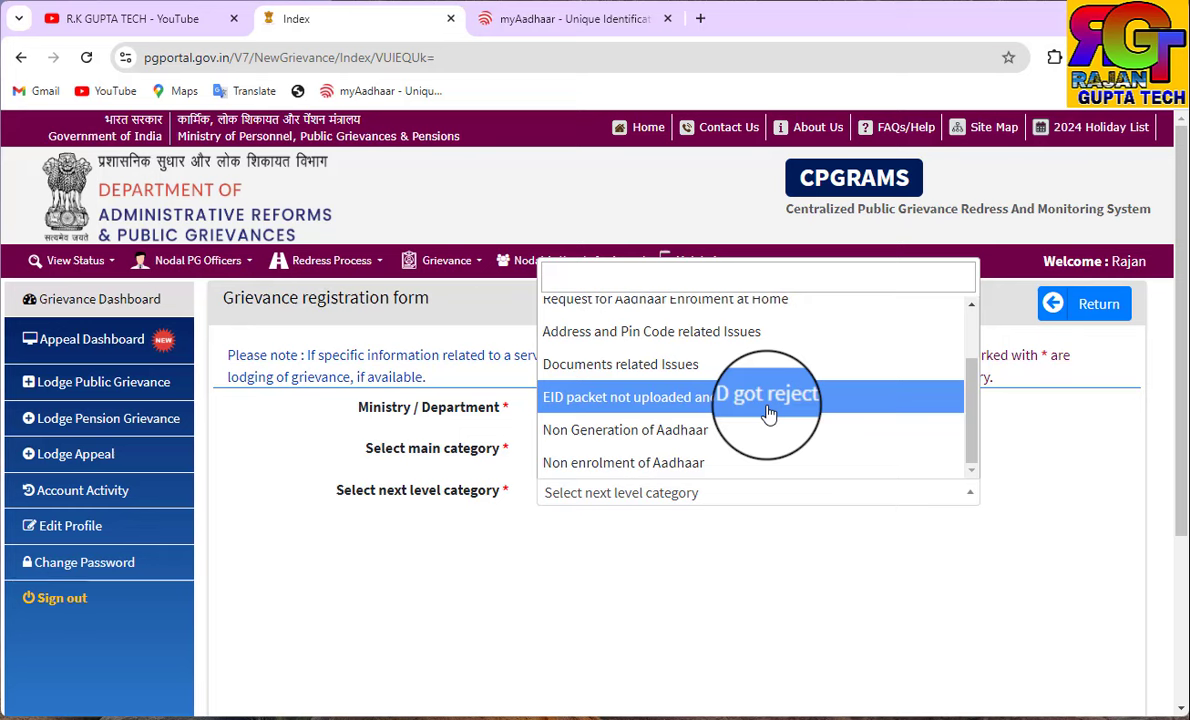
pyautogui.click(667, 438)
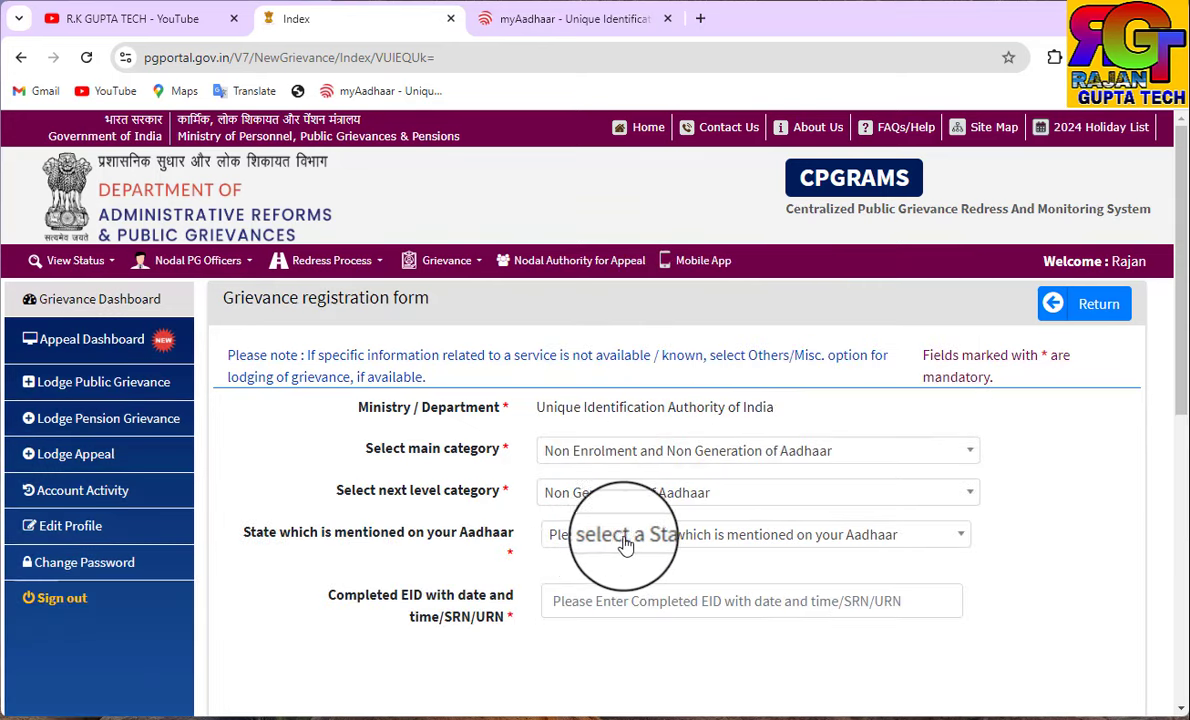
# - Set the state mentioned on the Aadhaar to Uttar Pradesh
pyautogui.click(790, 537)
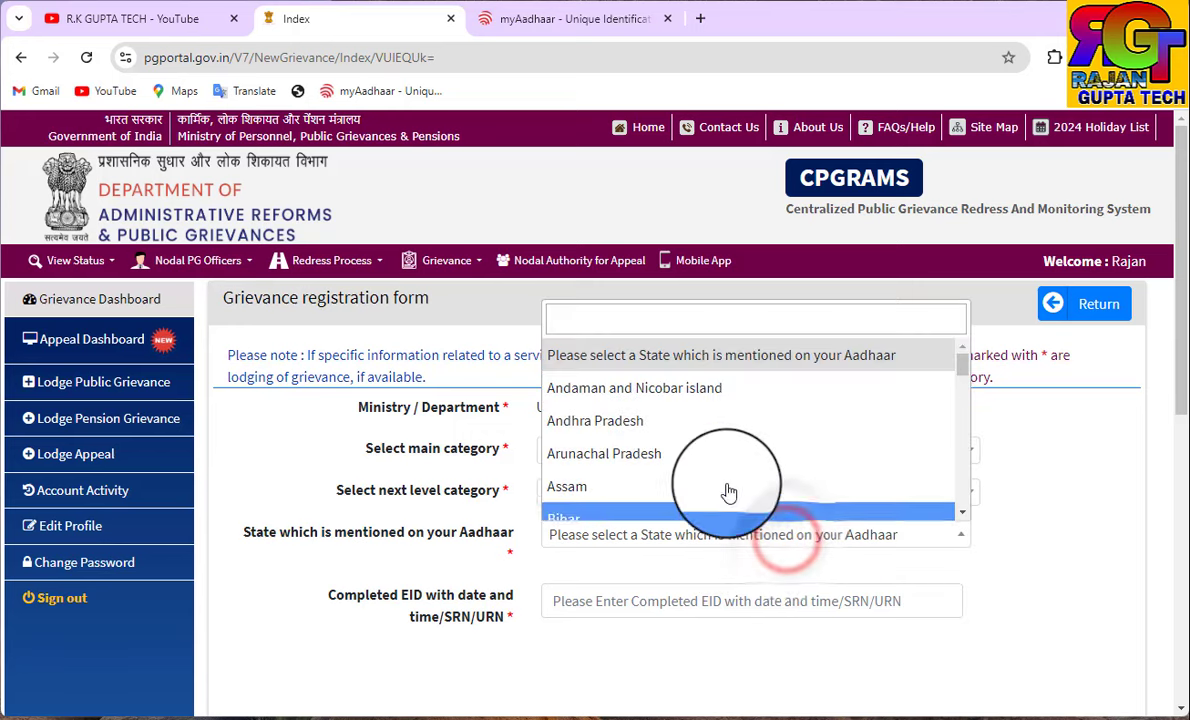
pyautogui.scroll(-4, 725, 410)
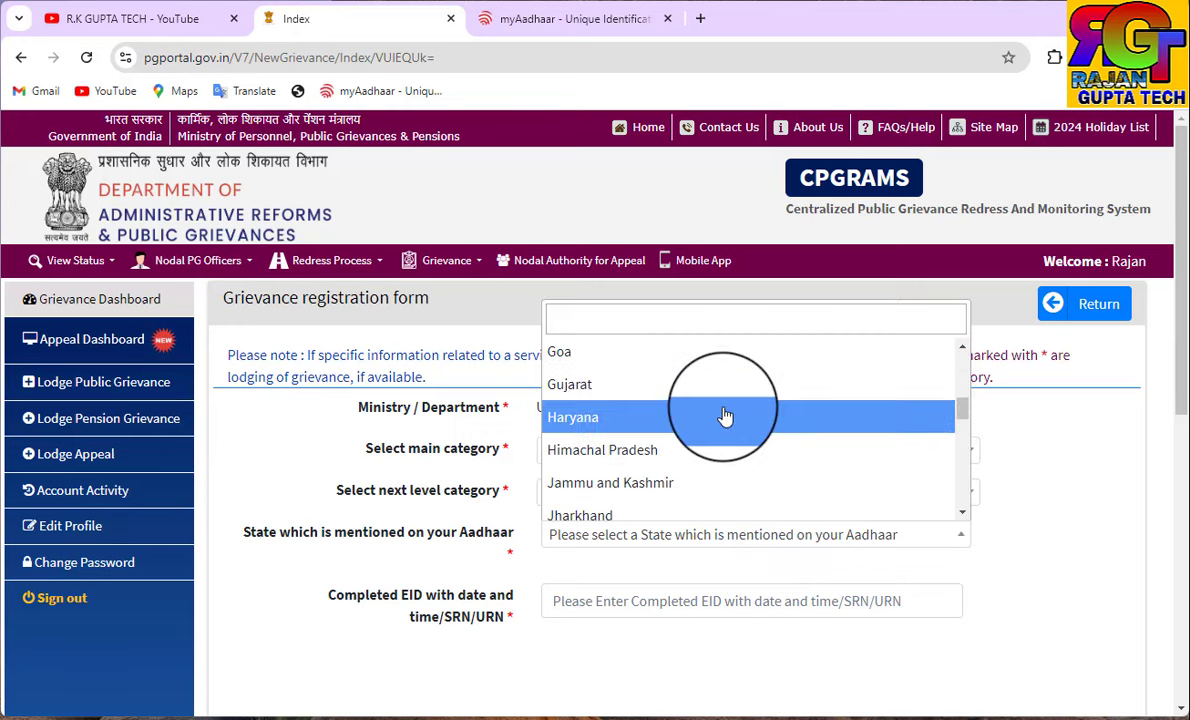
pyautogui.scroll(-6, 725, 417)
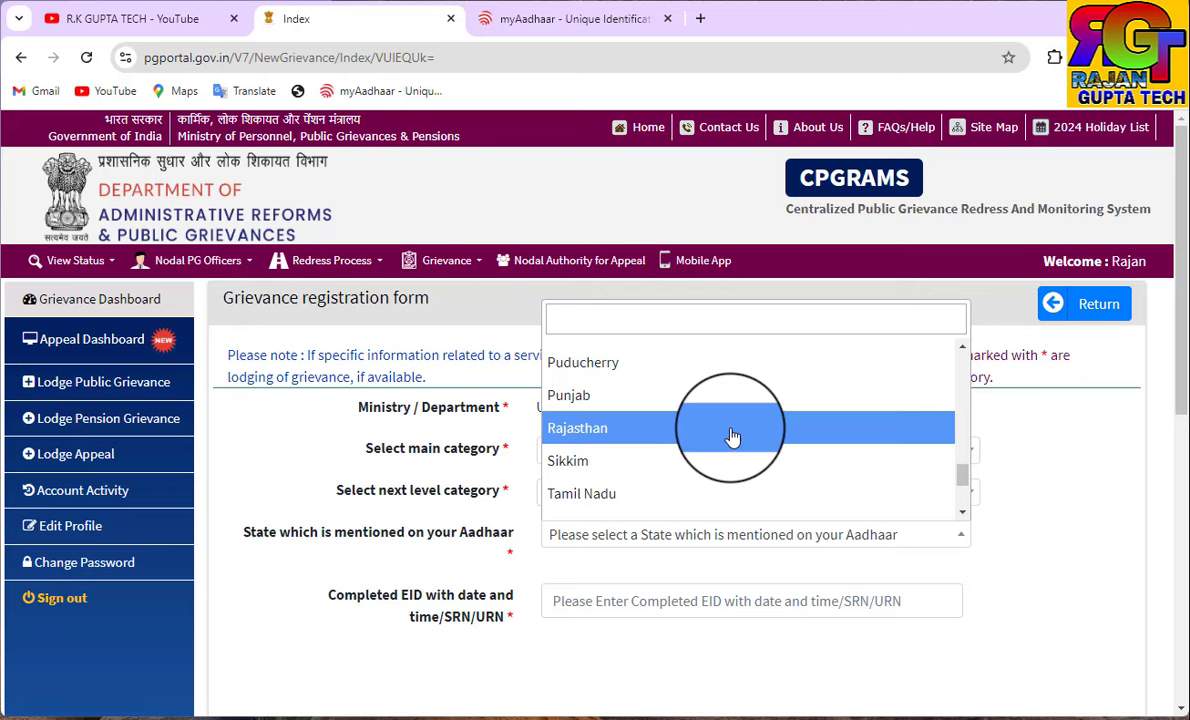
pyautogui.scroll(-3, 732, 437)
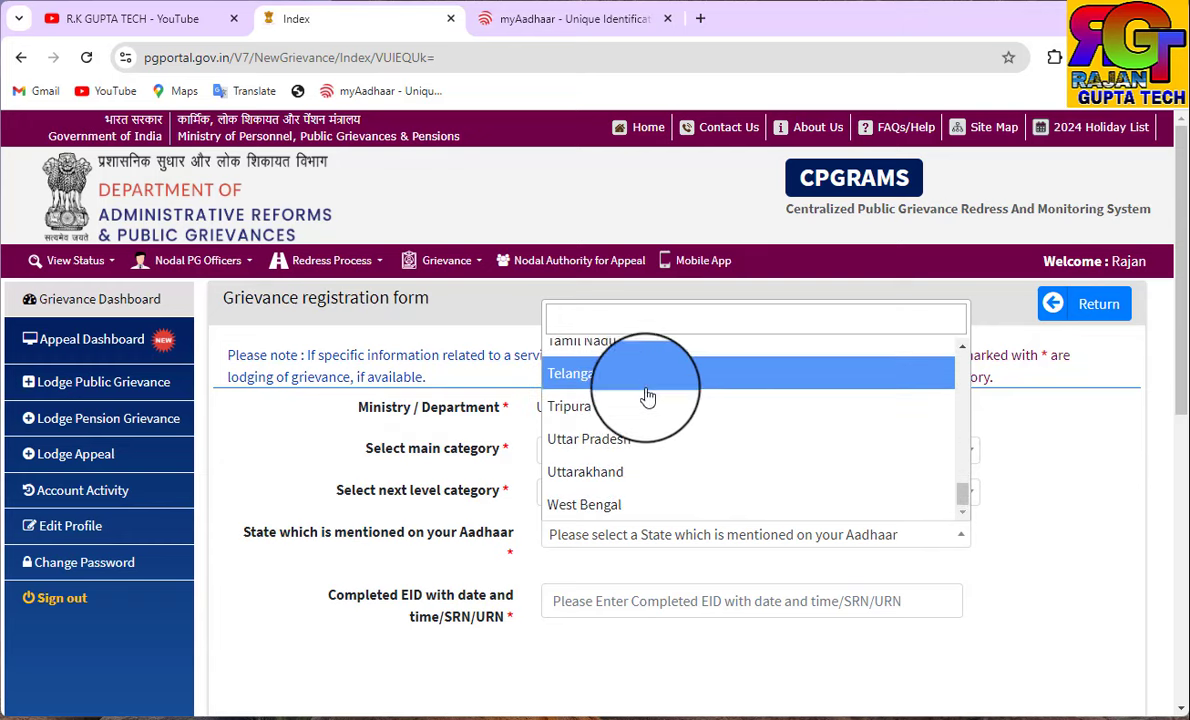
pyautogui.click(608, 438)
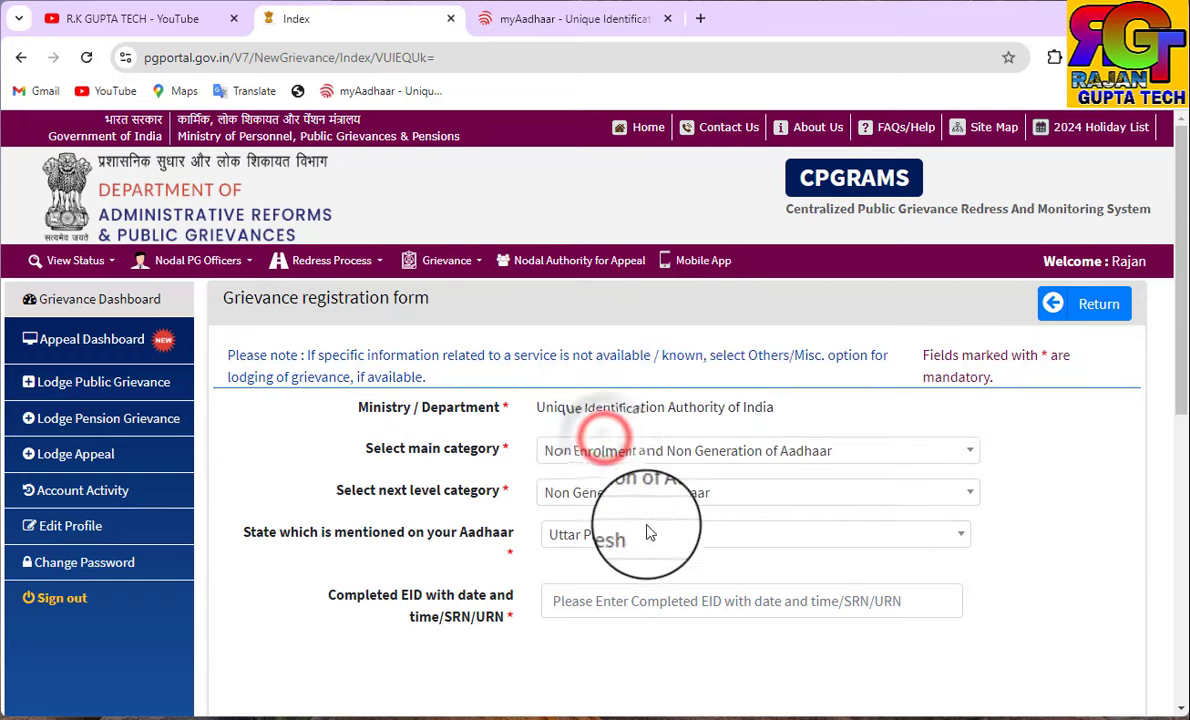
# - Go through the EID, grievance text and attachment fields, and continue to the grievance details page
pyautogui.scroll(-1, 664, 571)
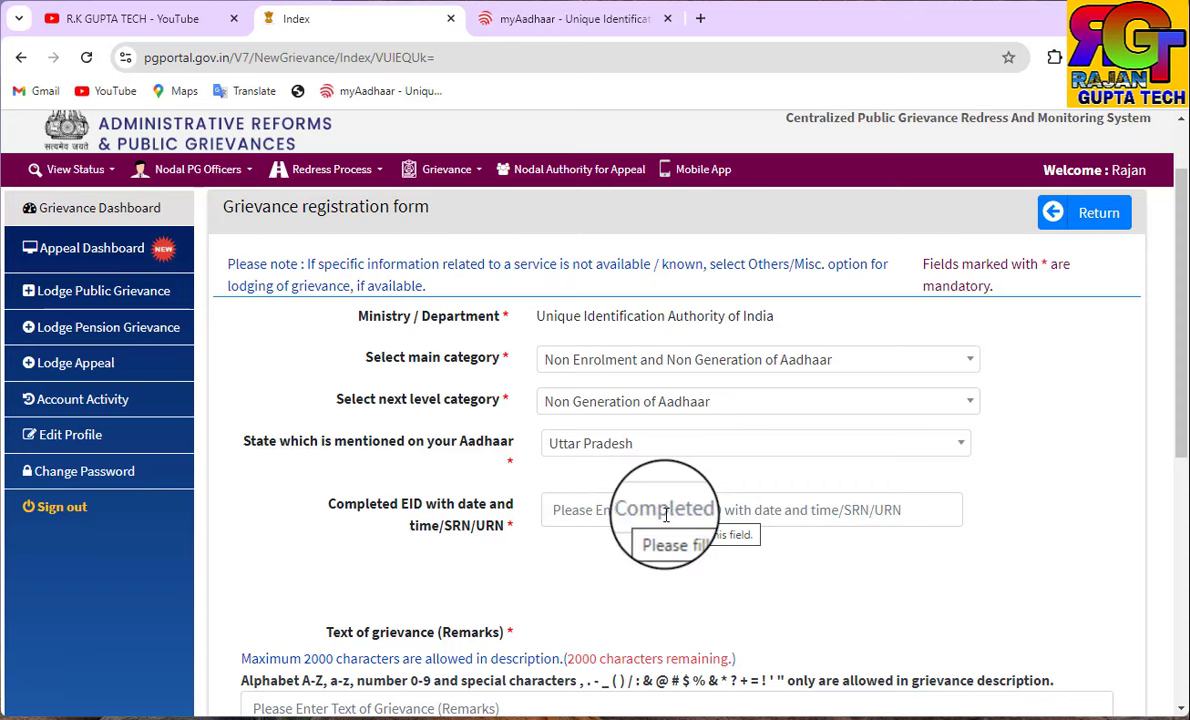
pyautogui.scroll(-2, 667, 515)
pyautogui.scroll(-1, 667, 525)
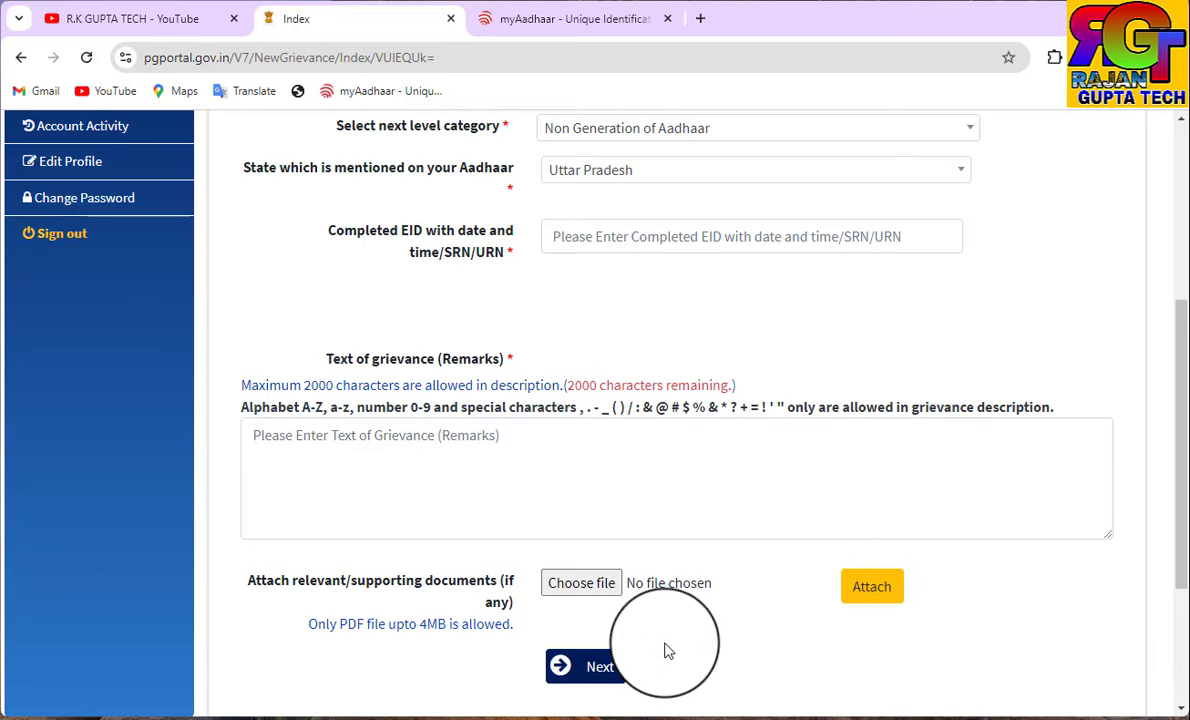
pyautogui.click(612, 678)
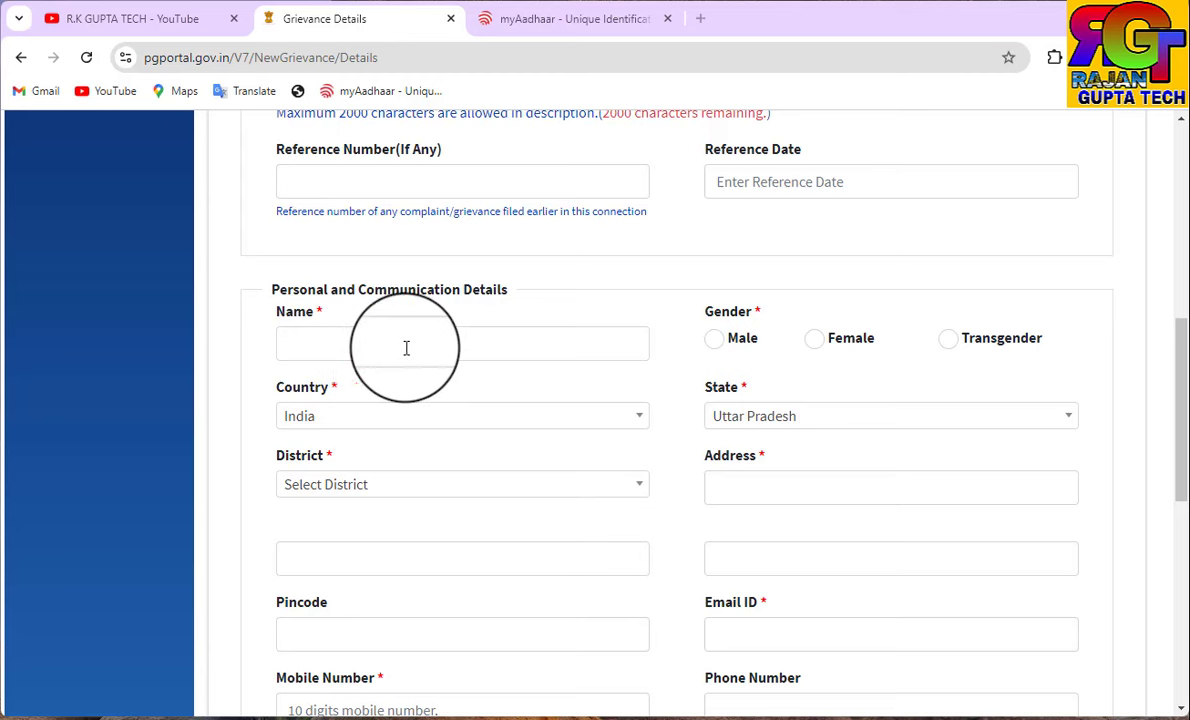
# - Set the gender to Male and review the remaining contact, ex-servicemen and security code fields
pyautogui.click(713, 339)
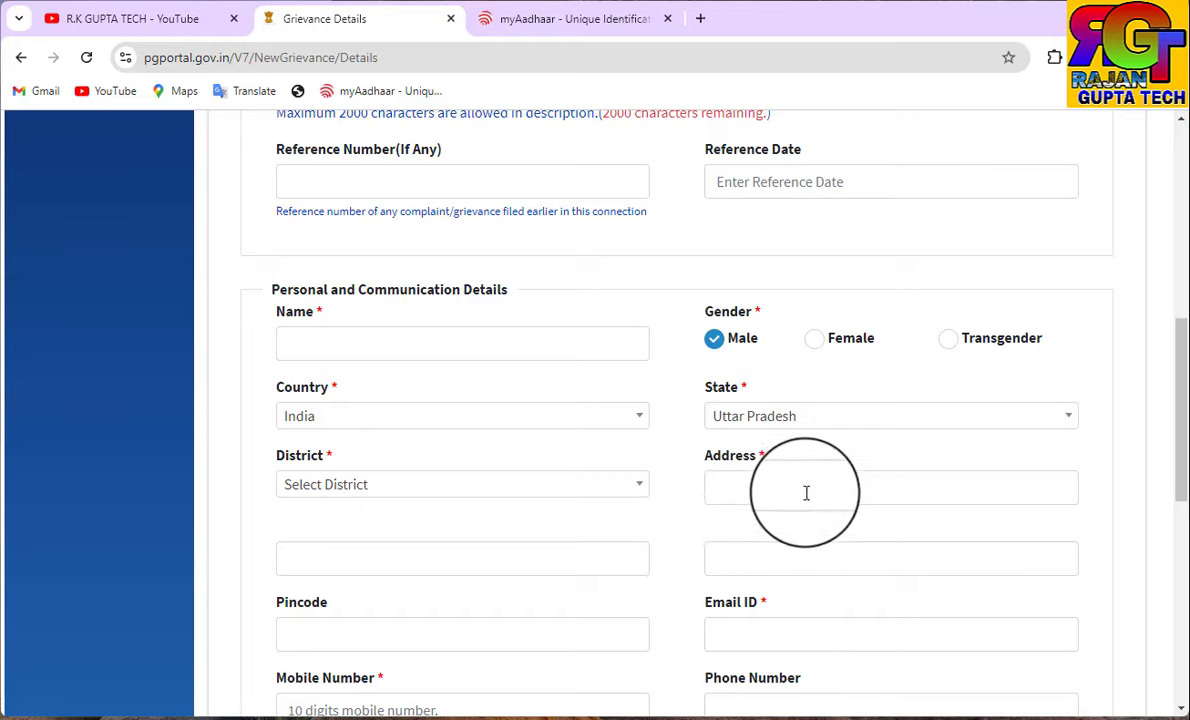
pyautogui.scroll(-1, 800, 500)
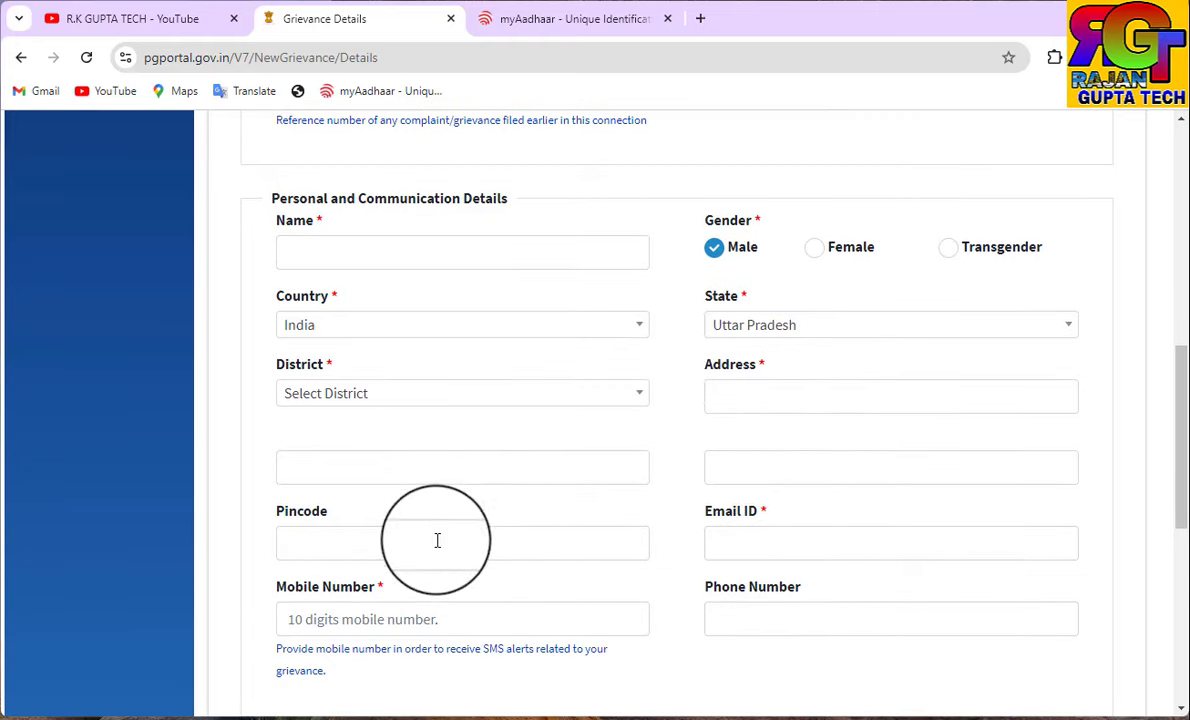
pyautogui.scroll(-2, 835, 541)
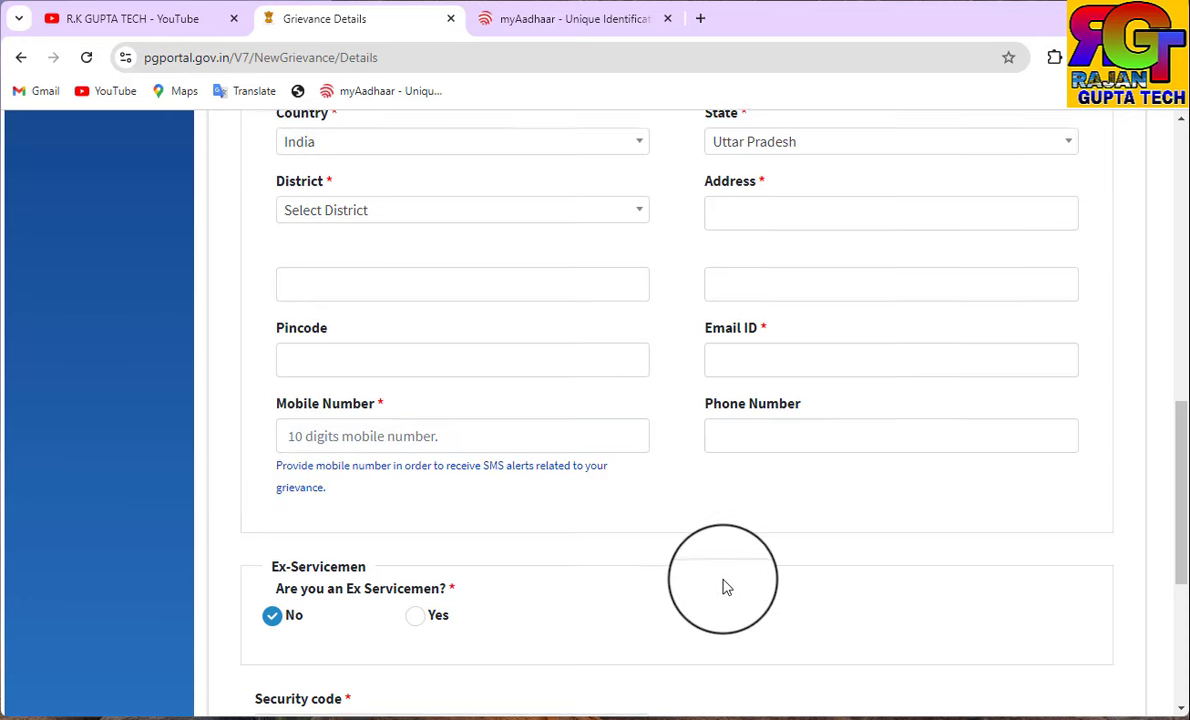
pyautogui.scroll(-2, 720, 586)
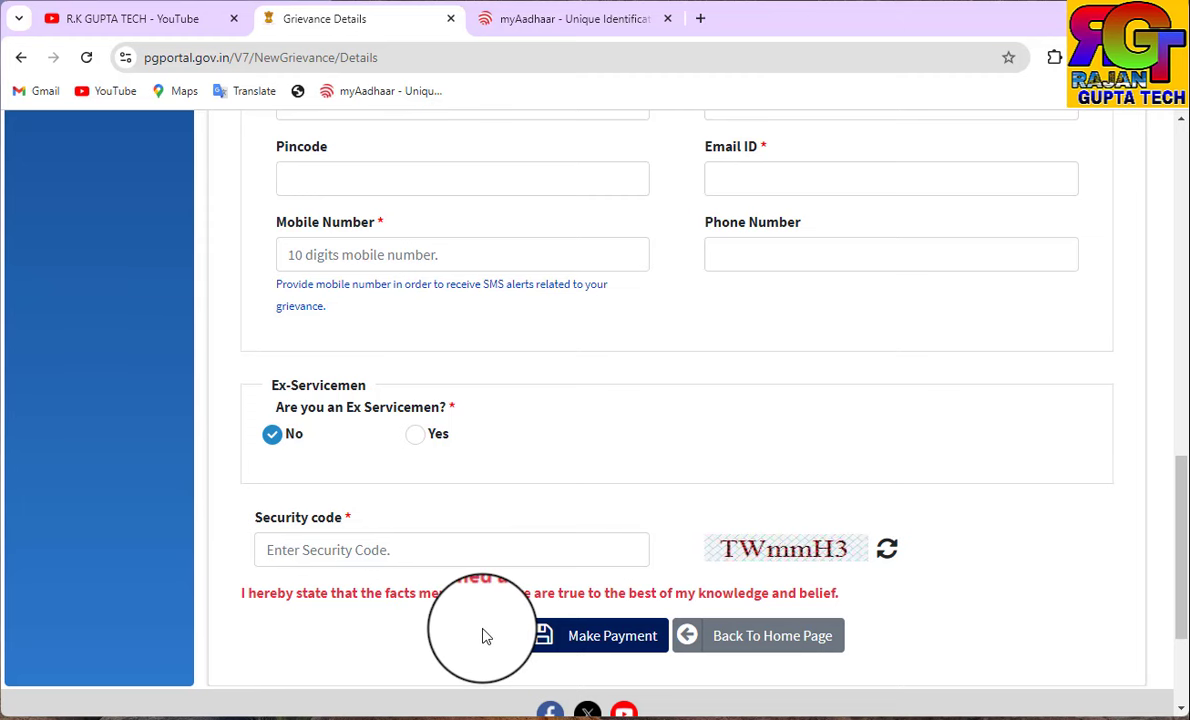
# - Switch to the myAadhaar site
pyautogui.click(581, 20)
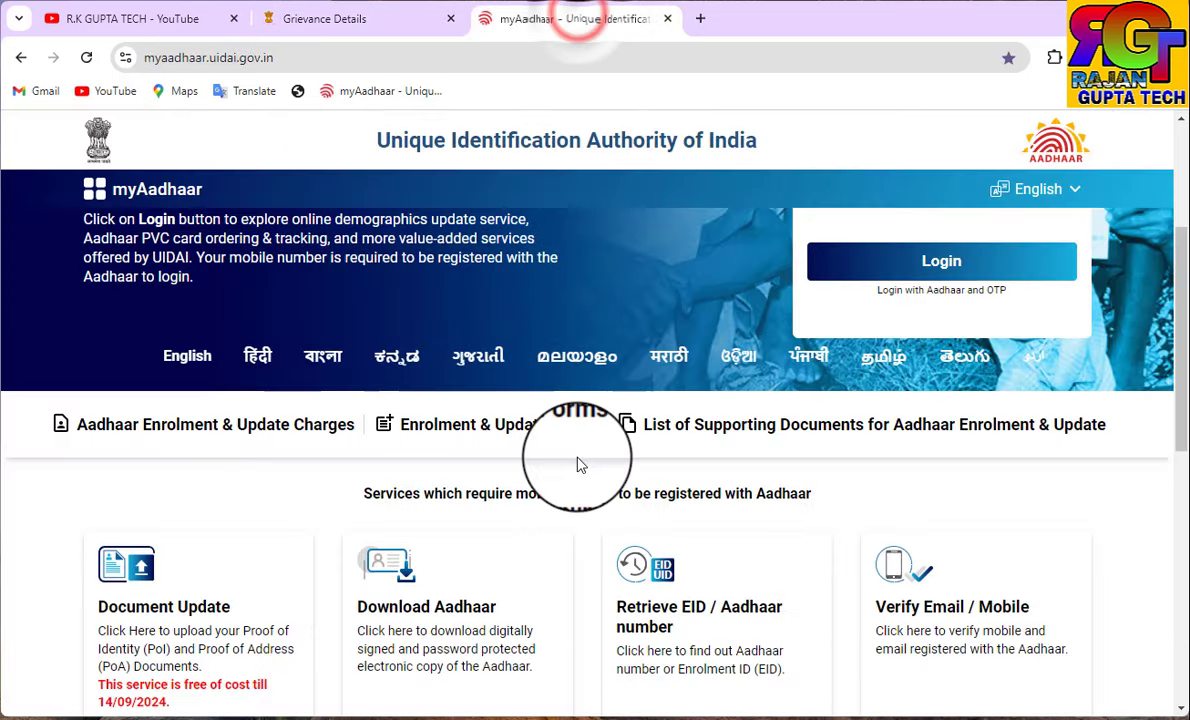